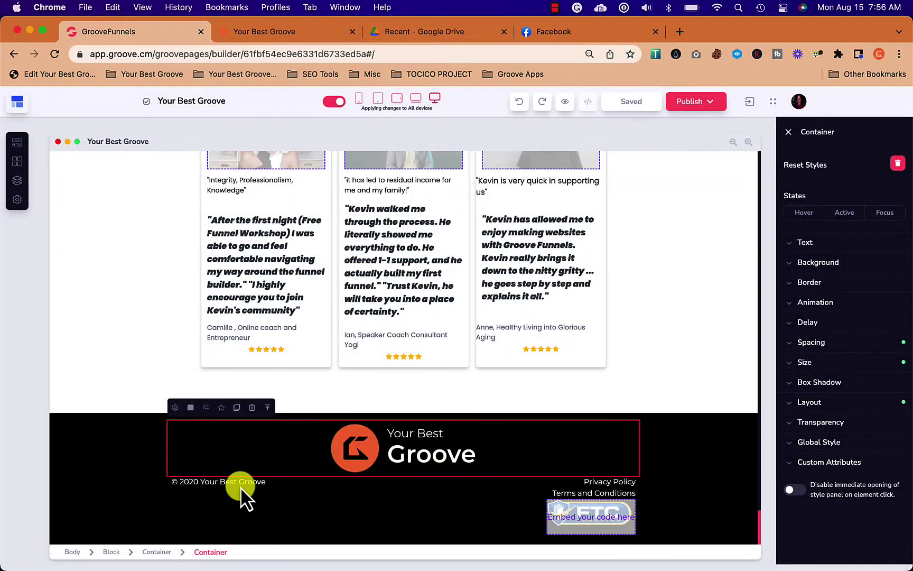
Create a new global block, Global block 1, from the Global Blocks list.
{"action": "left_click", "coordinate": [240, 487]}
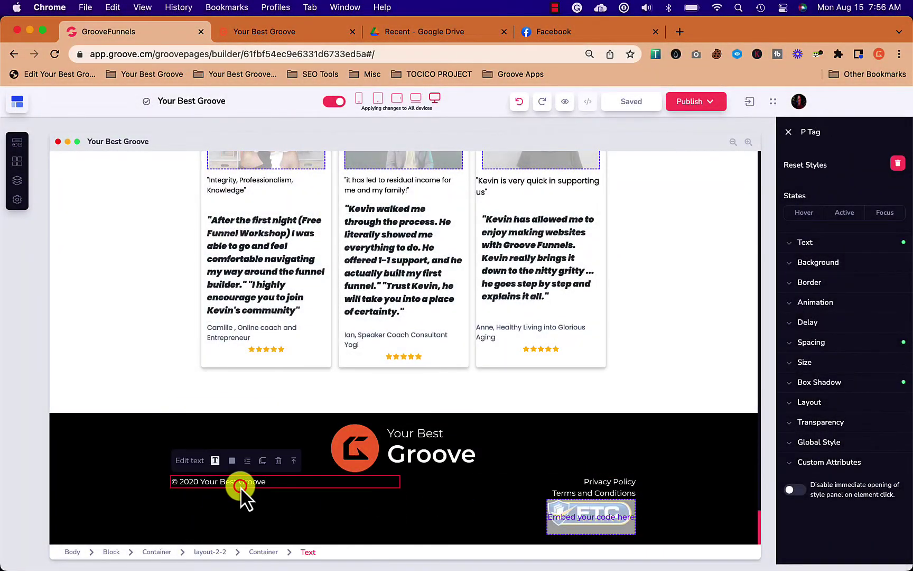
{"action": "left_click", "coordinate": [19, 167]}
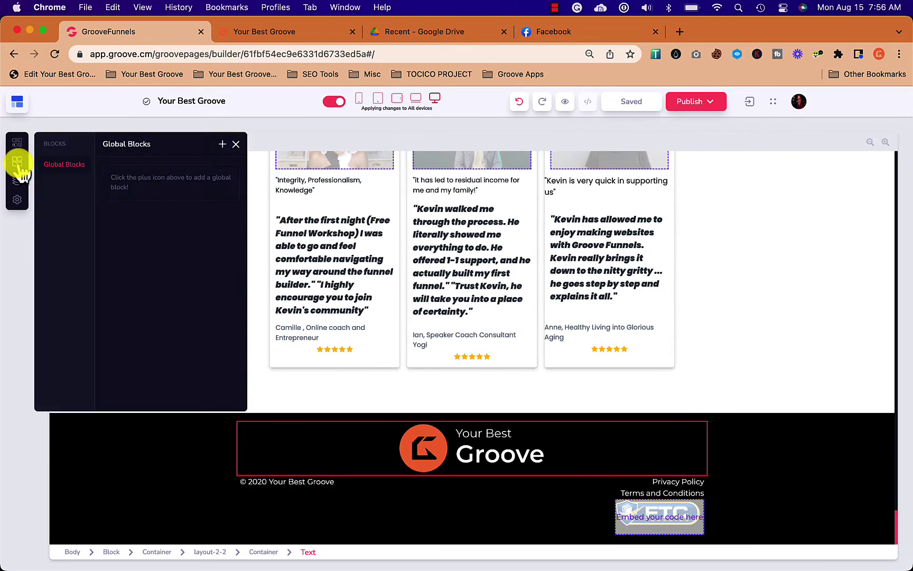
{"action": "left_click", "coordinate": [190, 247]}
{"action": "left_click", "coordinate": [222, 145]}
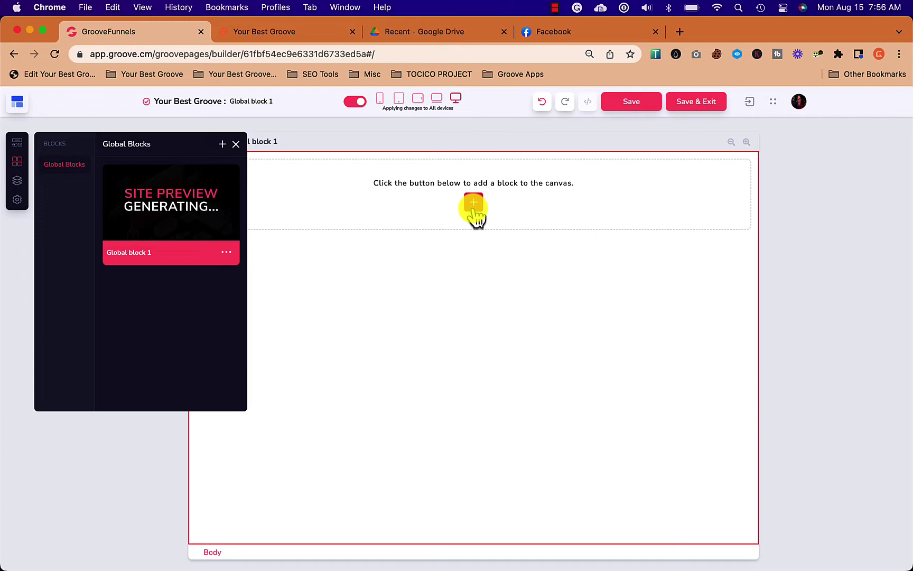
Bring up the block library filtered to Footers designs.
{"action": "left_click", "coordinate": [474, 204]}
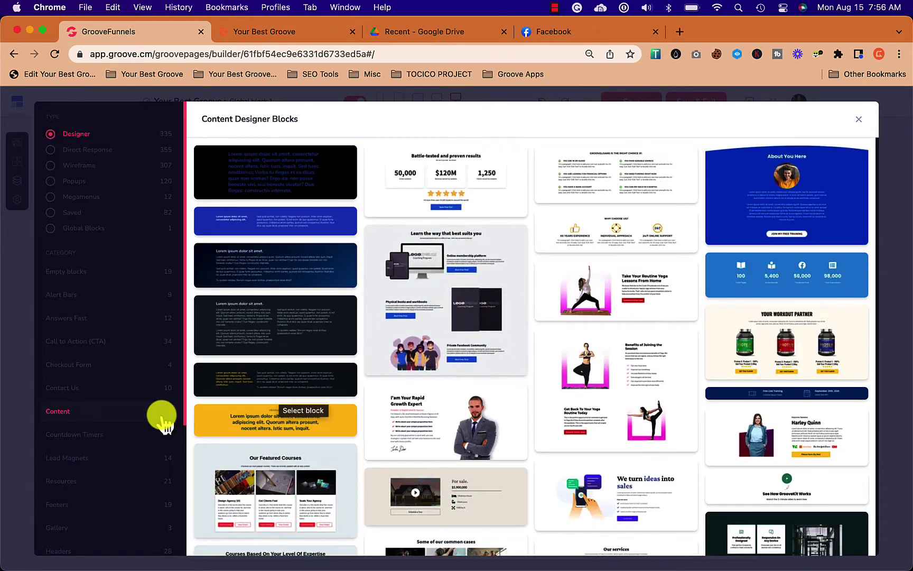
{"action": "scroll", "coordinate": [105, 470], "scroll_direction": "down", "scroll_amount": 1}
{"action": "left_click", "coordinate": [65, 482]}
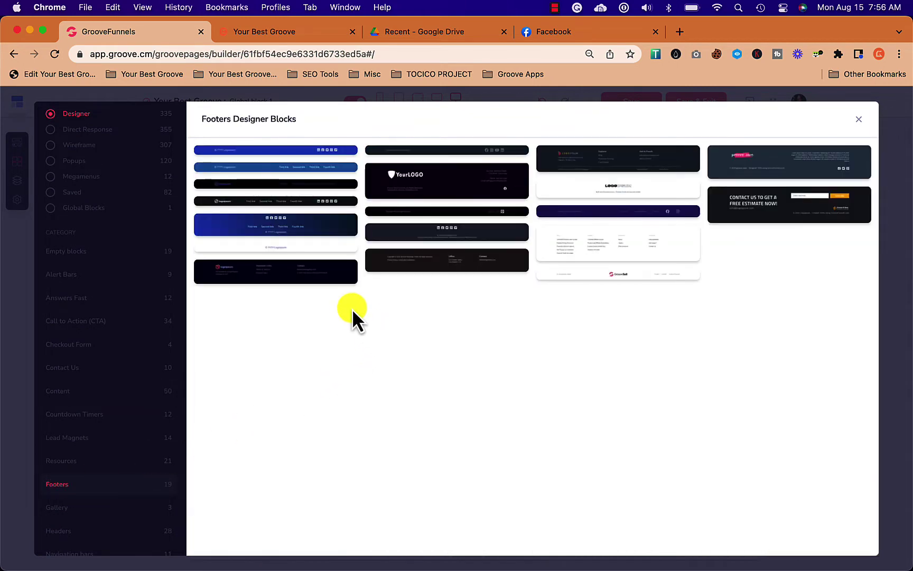
Insert the dark footer design and replace its logo with the Your Best Groove logo.
{"action": "left_click", "coordinate": [315, 272]}
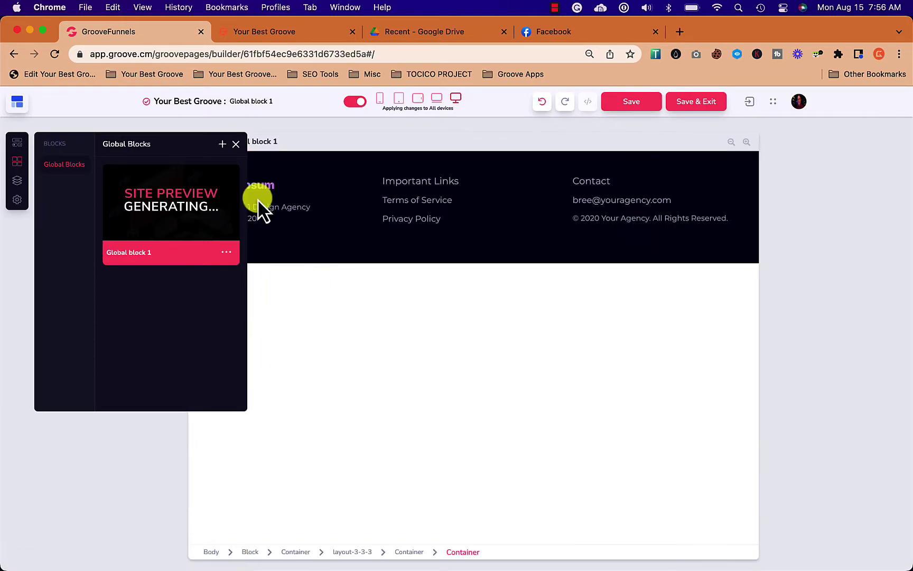
{"action": "left_click", "coordinate": [235, 144]}
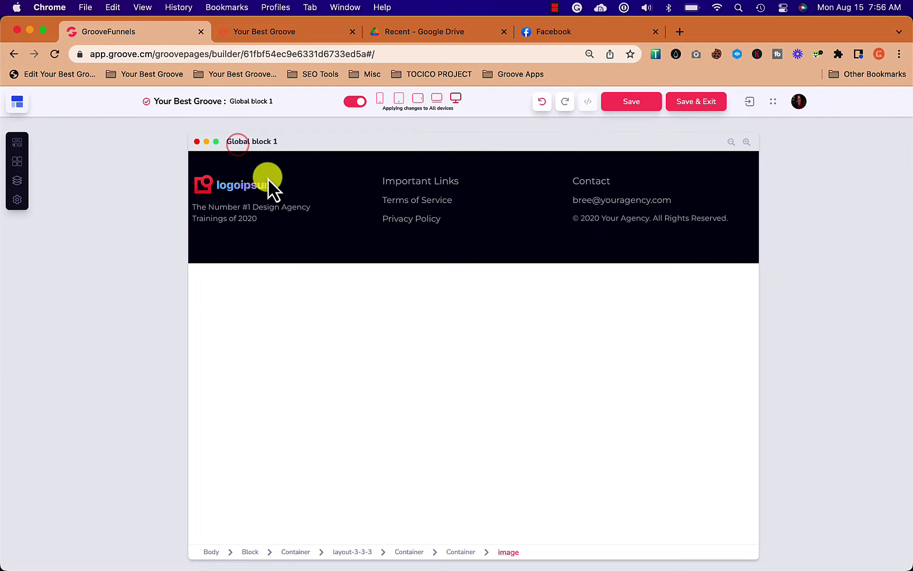
{"action": "left_click", "coordinate": [252, 183]}
{"action": "double_click", "coordinate": [253, 183]}
{"action": "left_click", "coordinate": [434, 314]}
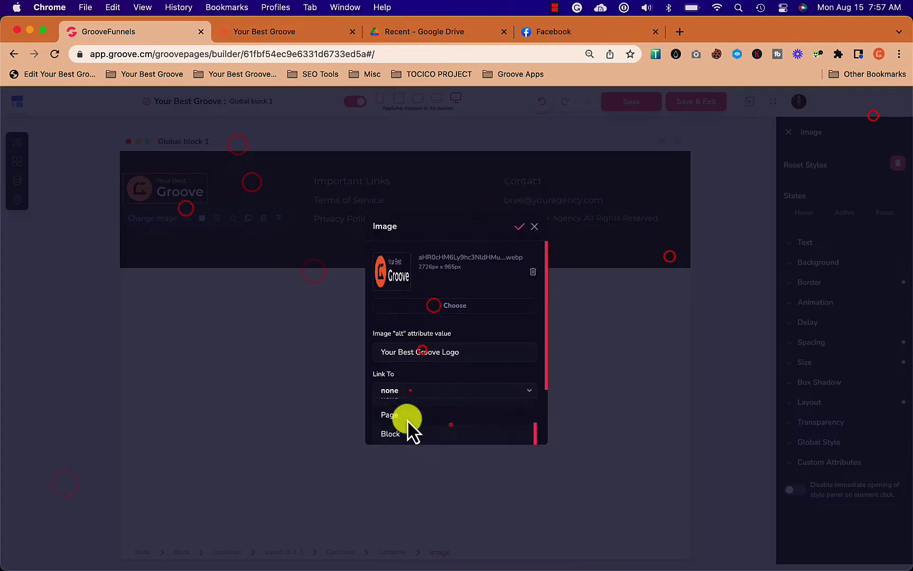
{"action": "left_click", "coordinate": [532, 226]}
Change the tagline to 'Your Best Groove 2022', update the contact e-mail, and set copyright to '2022 Your Best Groove'.
{"action": "triple_click", "coordinate": [175, 214]}
{"action": "type", "text": "Your Best Groove 2022"}
{"action": "double_click", "coordinate": [553, 200]}
{"action": "triple_click", "coordinate": [453, 314]}
{"action": "left_click", "coordinate": [453, 387]}
{"action": "left_click_drag", "start_coordinate": [529, 218], "coordinate": [591, 217]}
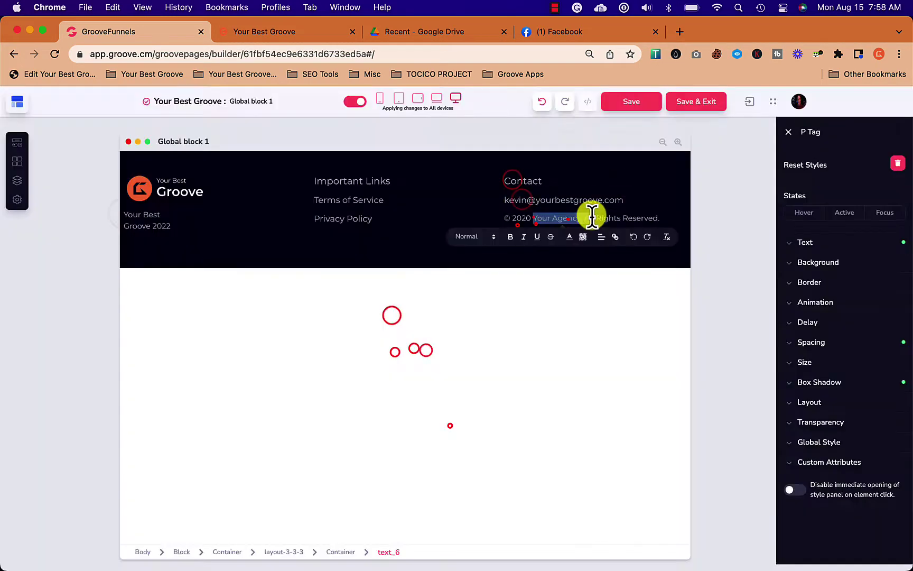
{"action": "type", "text": "2022 Your Best Groove"}
Link Terms of Service and Privacy Policy to site pages, then save and exit the block.
{"action": "double_click", "coordinate": [368, 210]}
{"action": "left_click", "coordinate": [452, 350]}
{"action": "left_click", "coordinate": [441, 388]}
{"action": "left_click", "coordinate": [452, 426]}
{"action": "double_click", "coordinate": [343, 218]}
{"action": "left_click", "coordinate": [452, 350]}
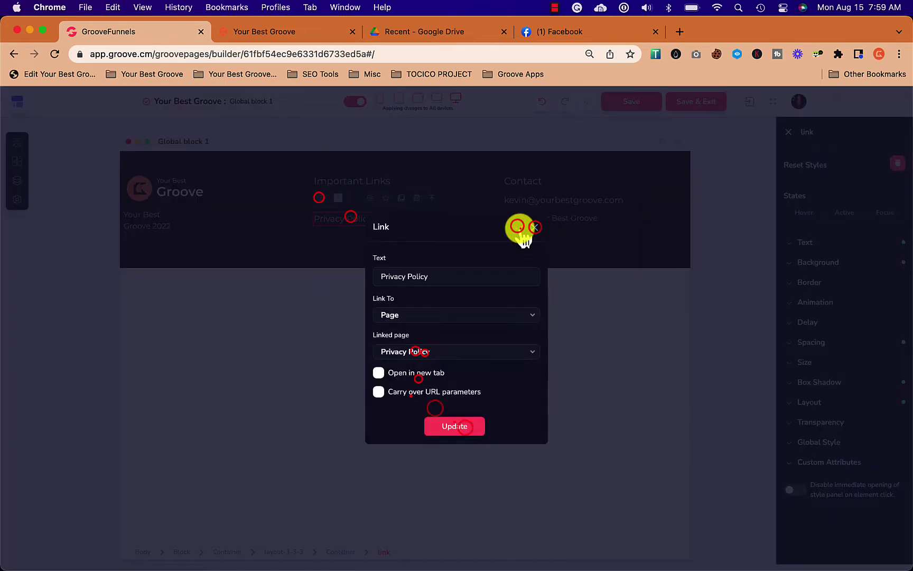
{"action": "left_click", "coordinate": [452, 426]}
{"action": "left_click", "coordinate": [473, 281]}
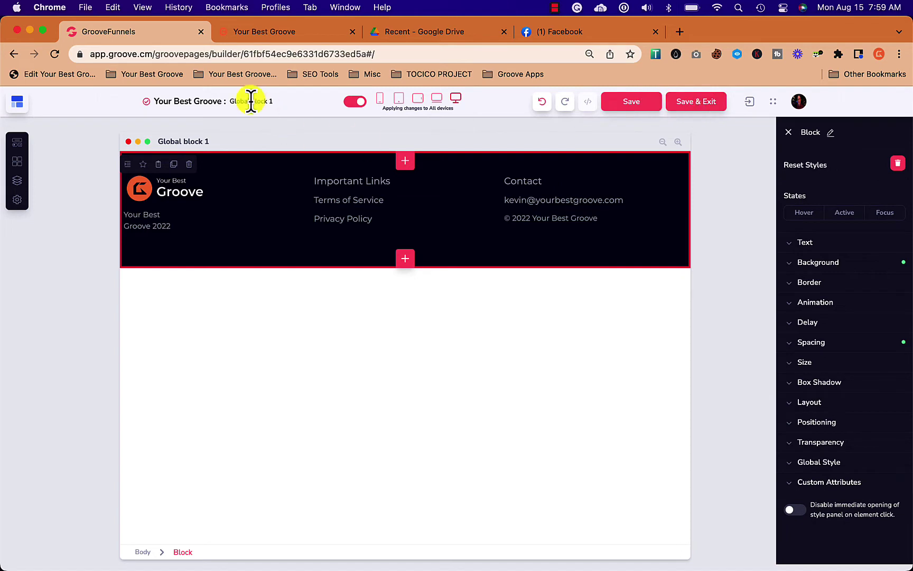
{"action": "left_click_drag", "start_coordinate": [232, 101], "coordinate": [261, 101]}
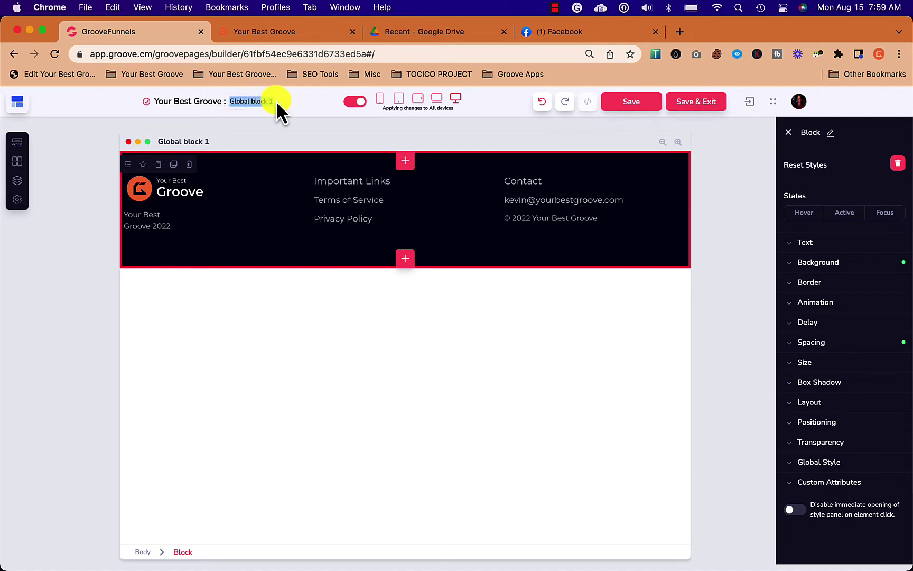
{"action": "left_click", "coordinate": [695, 99]}
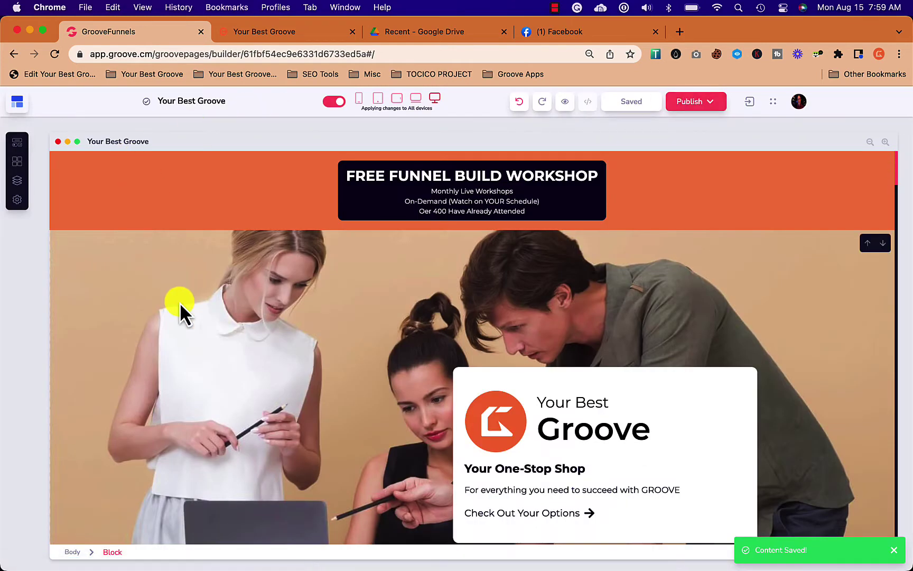
Rename Global block 1 to 'Standard Footer' through its options menu.
{"action": "scroll", "coordinate": [179, 302], "scroll_direction": "down", "scroll_amount": 15}
{"action": "scroll", "coordinate": [180, 303], "scroll_direction": "down", "scroll_amount": 10}
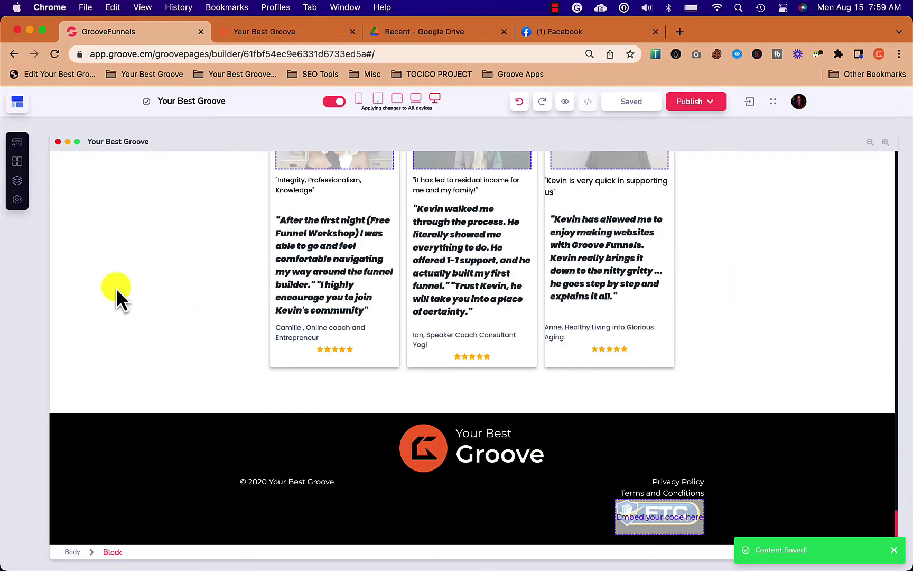
{"action": "left_click", "coordinate": [16, 161]}
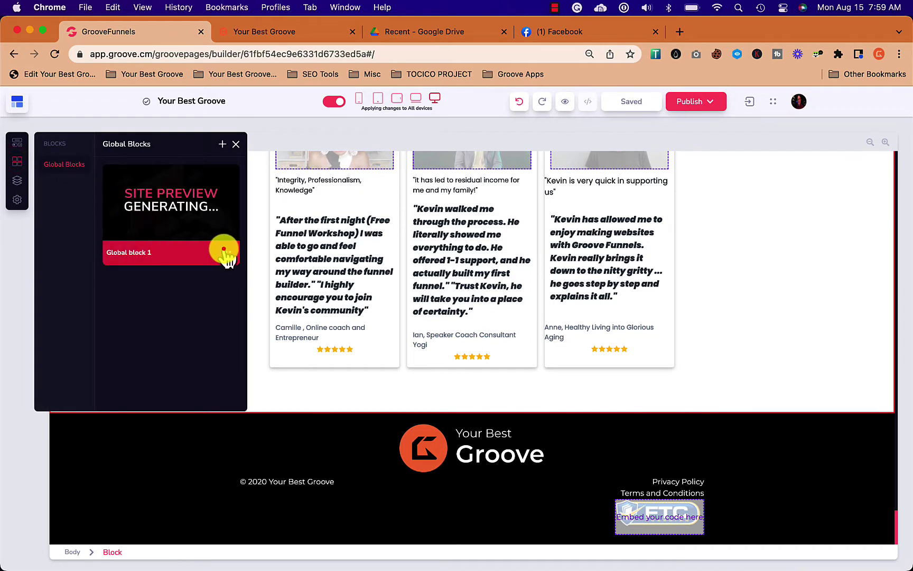
{"action": "left_click", "coordinate": [223, 253]}
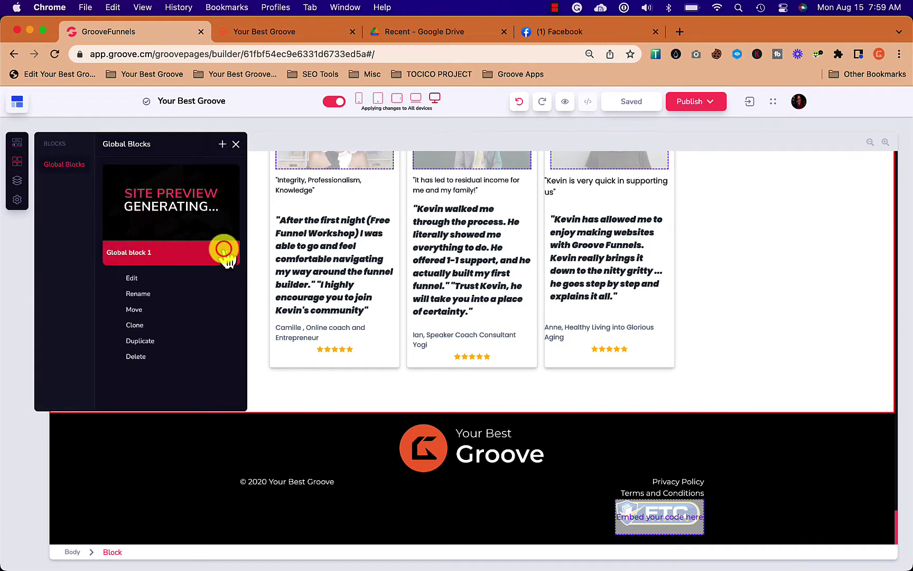
{"action": "left_click", "coordinate": [137, 294]}
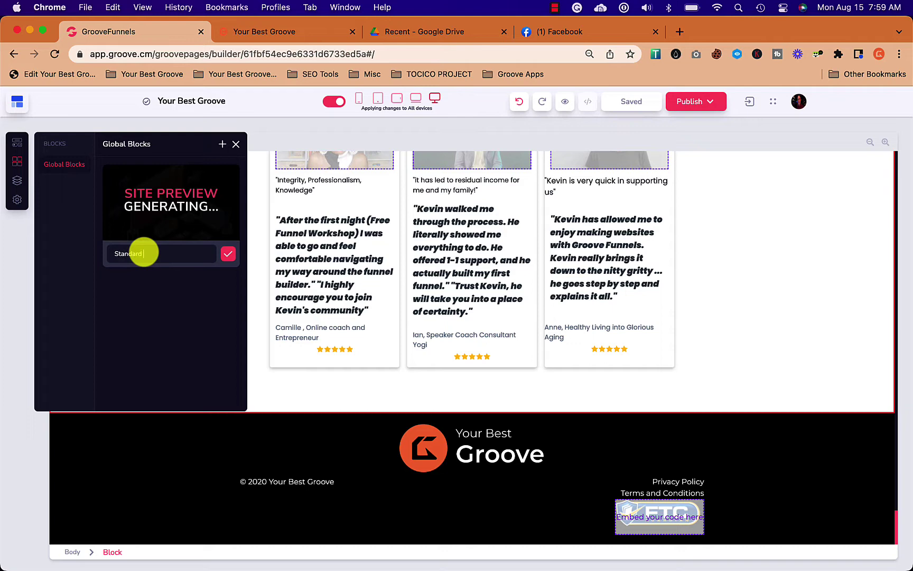
{"action": "type", "text": "Standard Footer"}
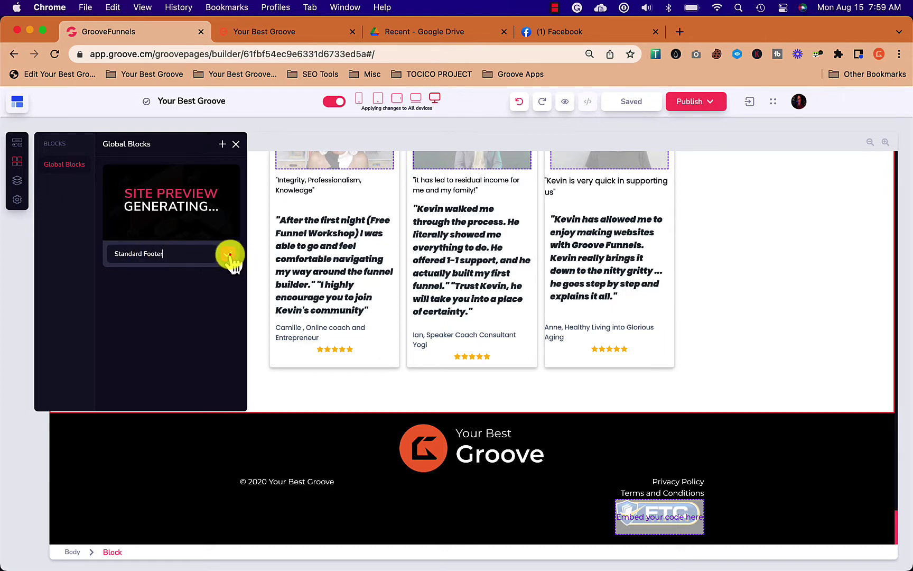
{"action": "left_click", "coordinate": [228, 254]}
Insert the Standard Footer global block above the page's existing footer.
{"action": "left_click", "coordinate": [180, 431]}
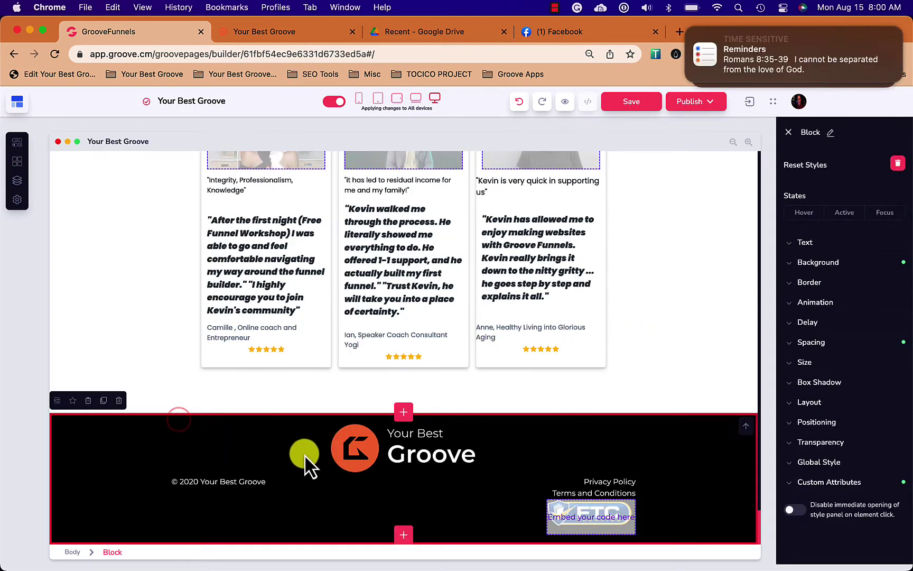
{"action": "left_click", "coordinate": [404, 411]}
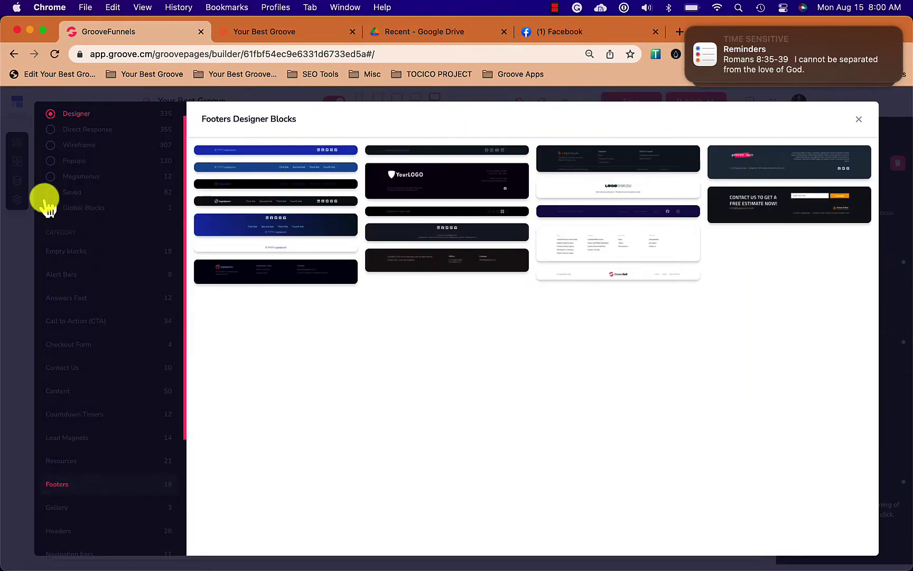
{"action": "left_click", "coordinate": [72, 207]}
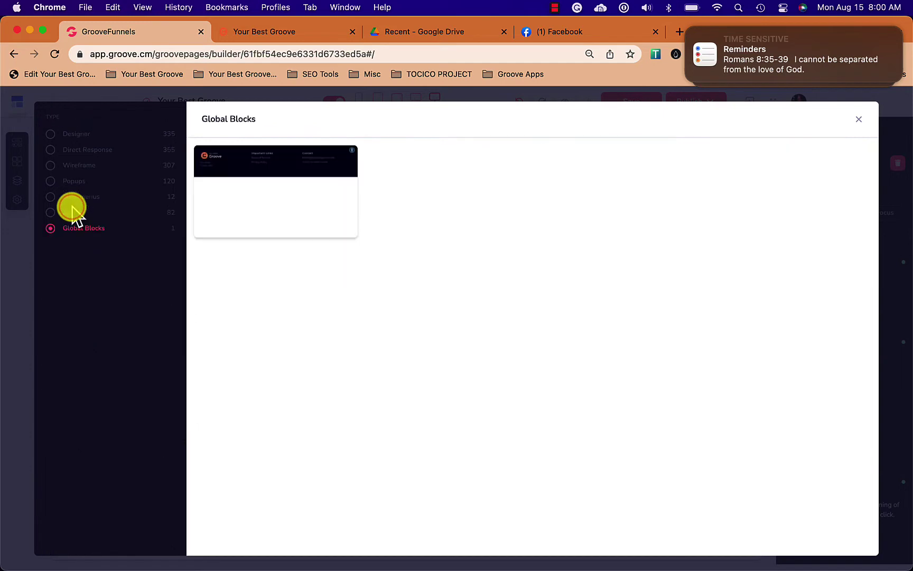
{"action": "left_click", "coordinate": [256, 184]}
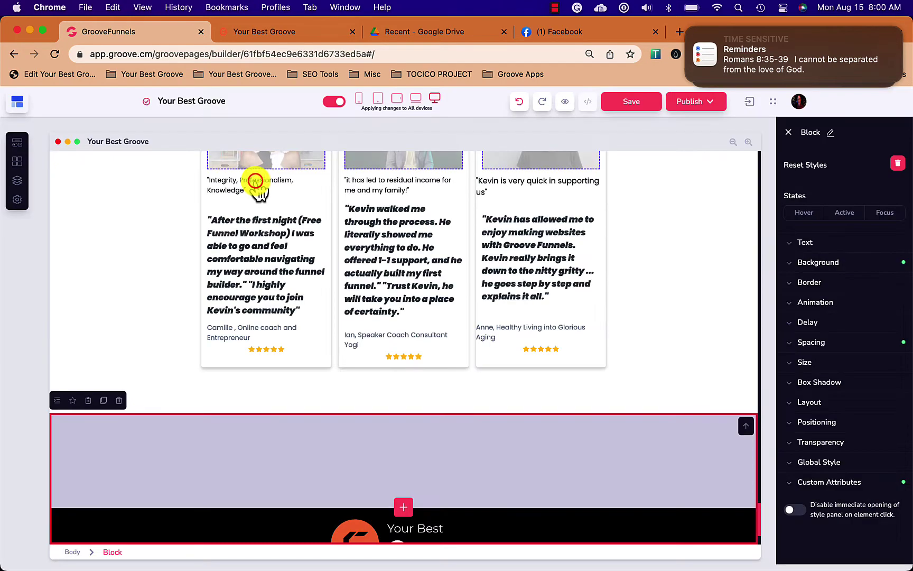
Reopen the Your Best Groove site for editing.
{"action": "scroll", "coordinate": [338, 320], "scroll_direction": "down", "scroll_amount": 4}
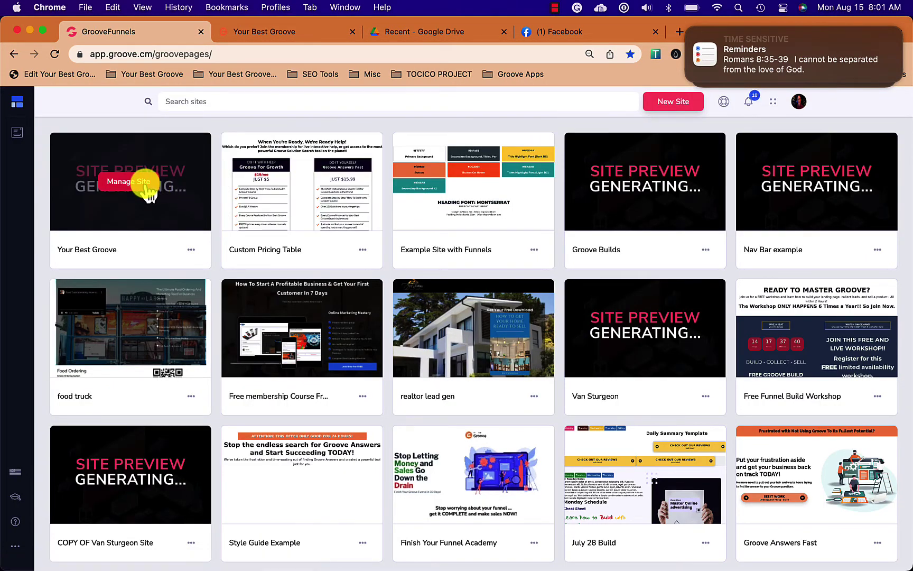
{"action": "left_click", "coordinate": [125, 182]}
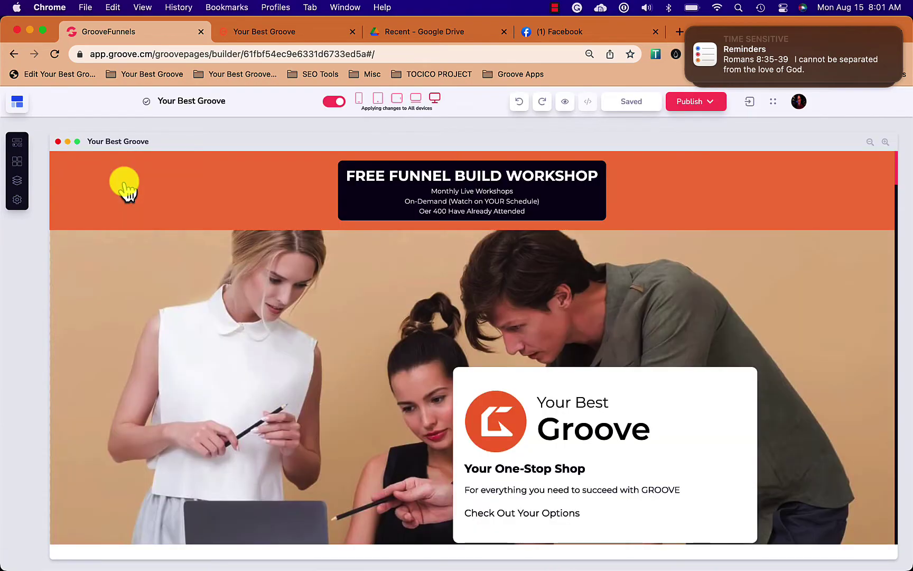
{"action": "scroll", "coordinate": [140, 333], "scroll_direction": "down", "scroll_amount": 15}
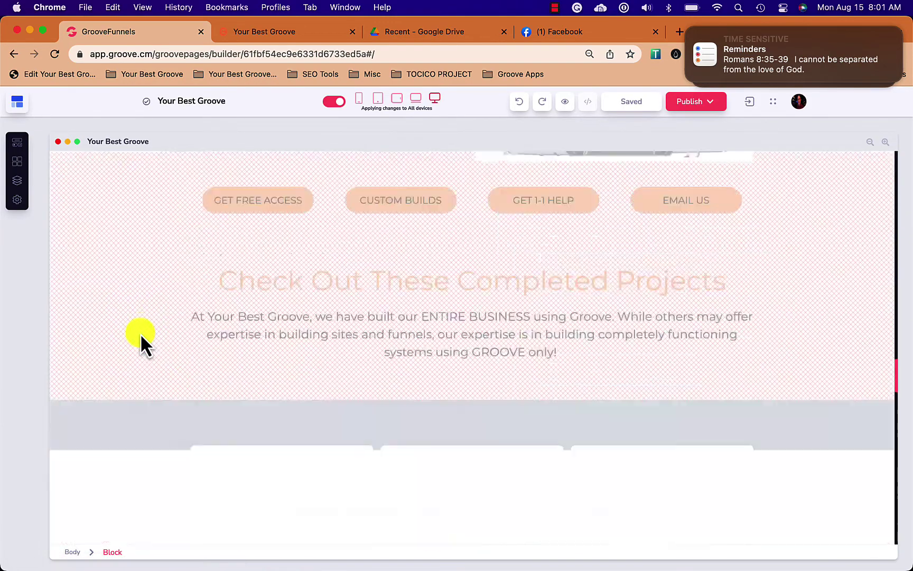
{"action": "scroll", "coordinate": [140, 333], "scroll_direction": "down", "scroll_amount": 10}
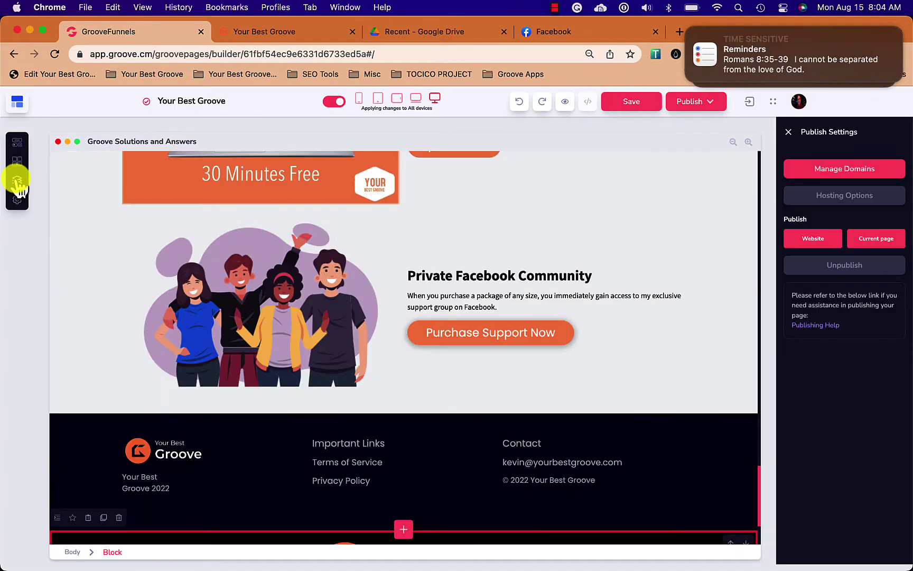
Switch to the Done For You Services page via the Pages panel.
{"action": "left_click", "coordinate": [17, 180]}
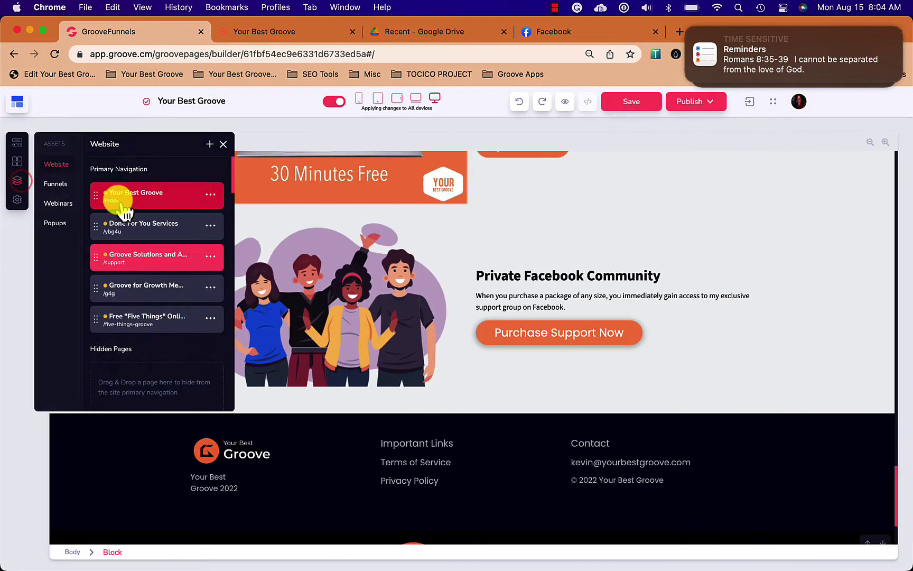
{"action": "left_click", "coordinate": [155, 230]}
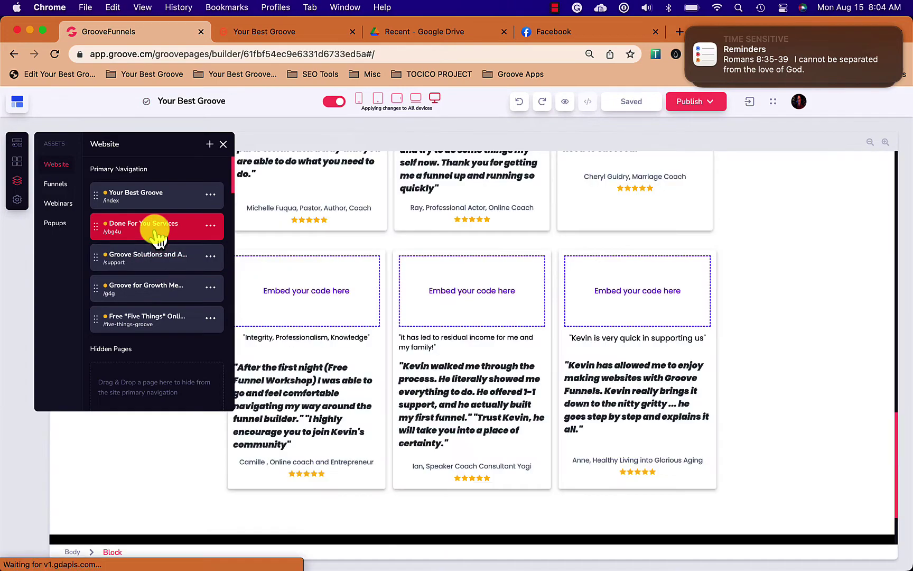
{"action": "scroll", "coordinate": [352, 414], "scroll_direction": "down", "scroll_amount": 3}
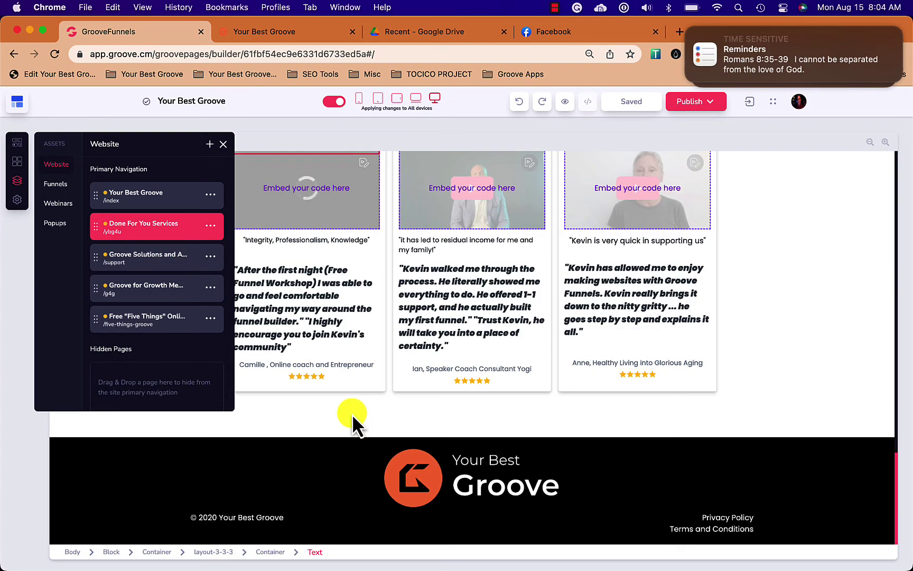
Insert the Standard Footer global block and delete the page's old footer.
{"action": "left_click", "coordinate": [64, 445]}
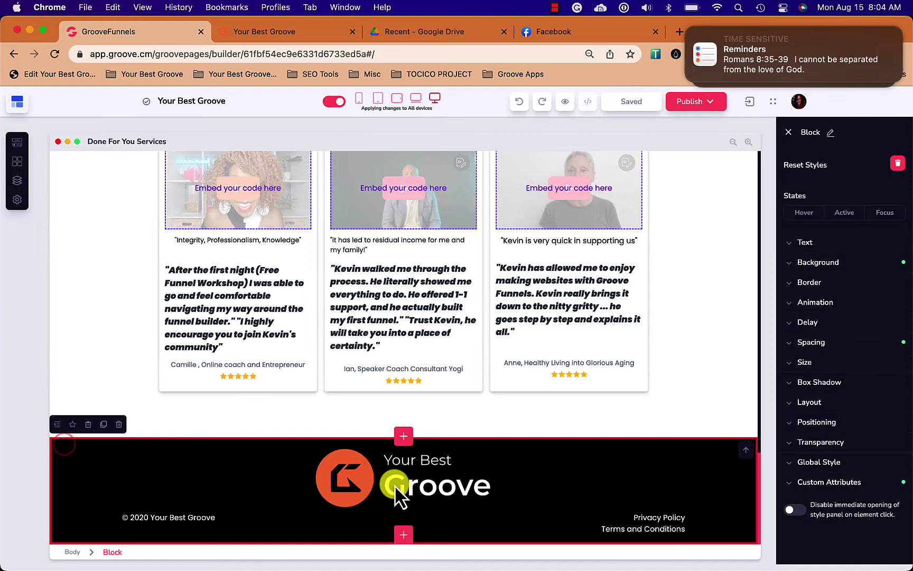
{"action": "left_click", "coordinate": [402, 532]}
{"action": "left_click", "coordinate": [79, 227]}
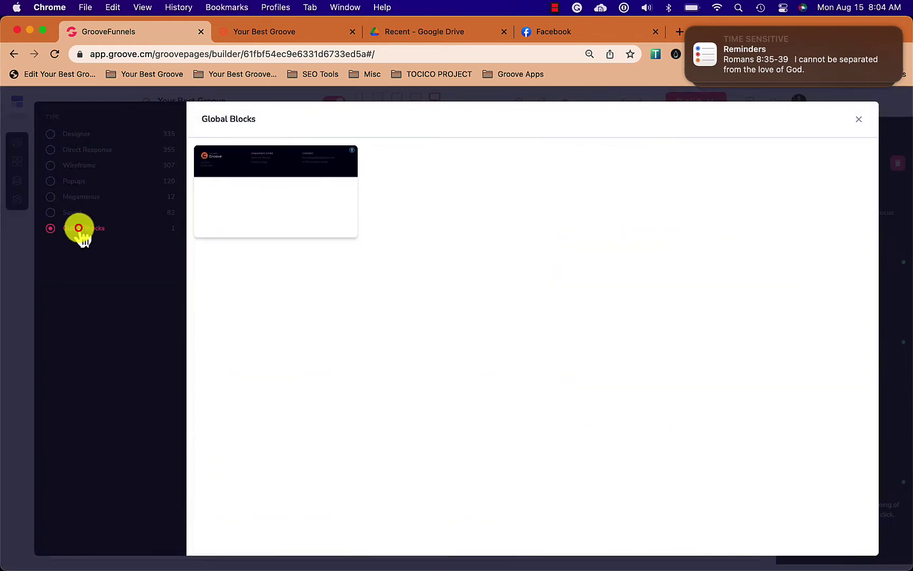
{"action": "left_click", "coordinate": [254, 167]}
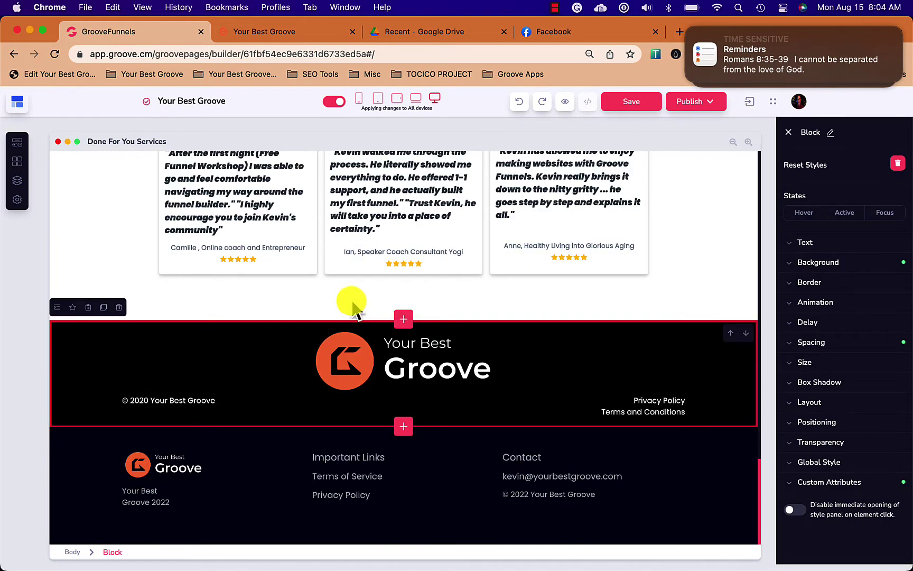
{"action": "left_click", "coordinate": [120, 308]}
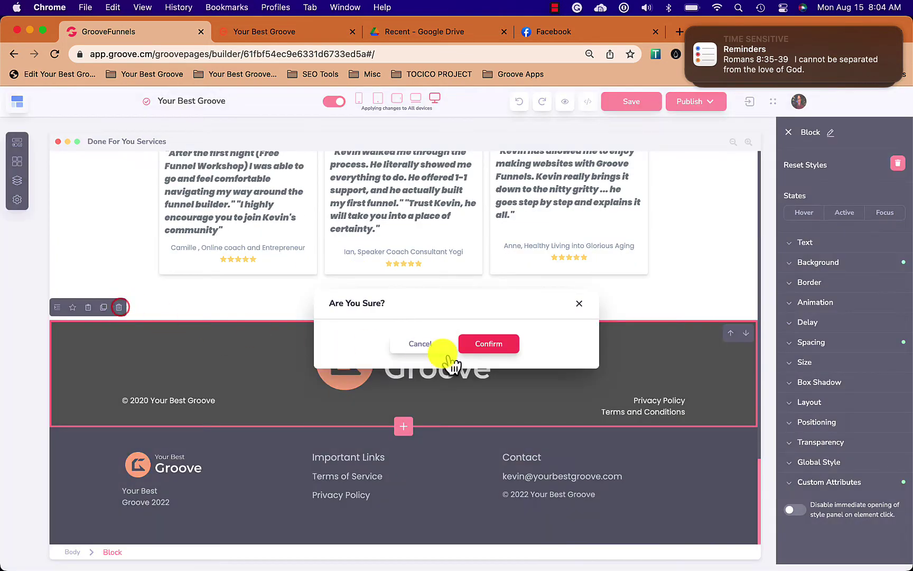
{"action": "left_click", "coordinate": [495, 345]}
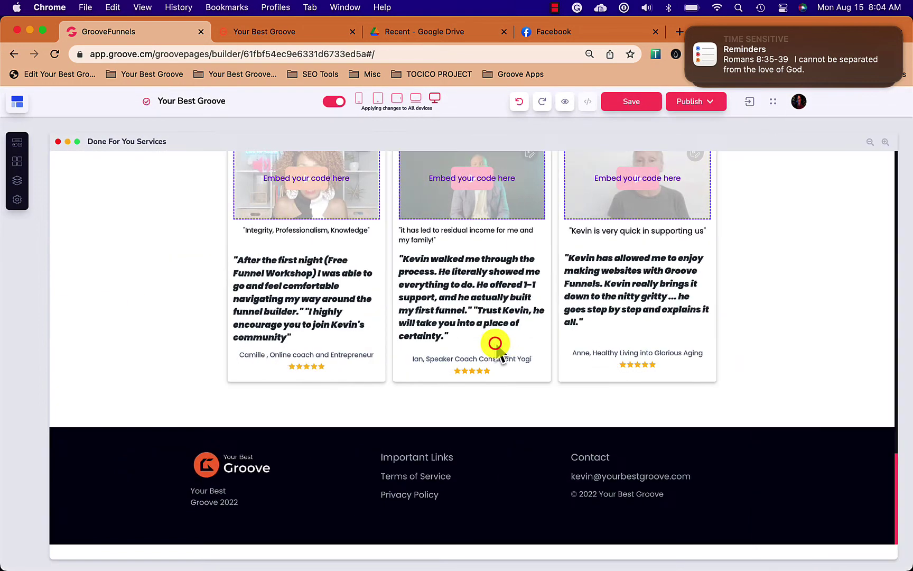
Open the Standard Footer global block for editing.
{"action": "left_click", "coordinate": [17, 161]}
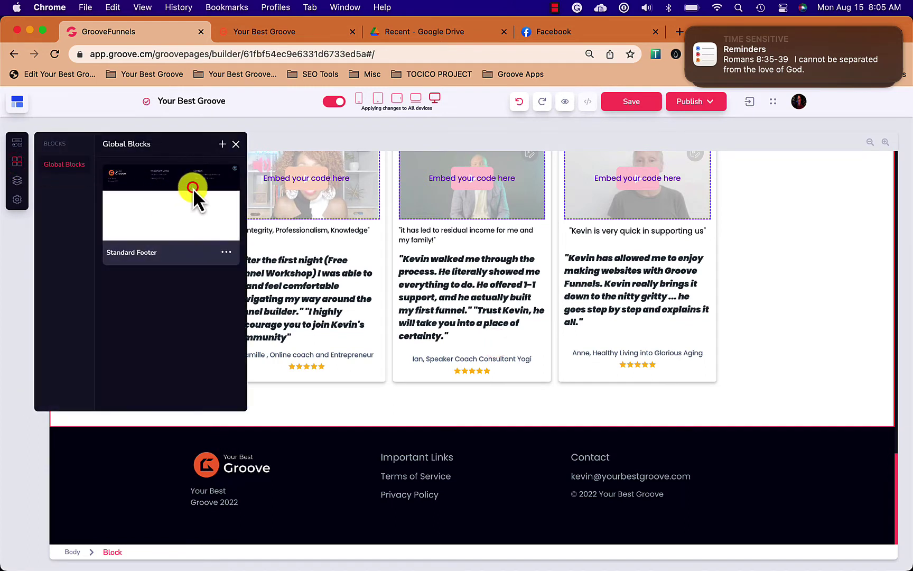
{"action": "left_click", "coordinate": [226, 252]}
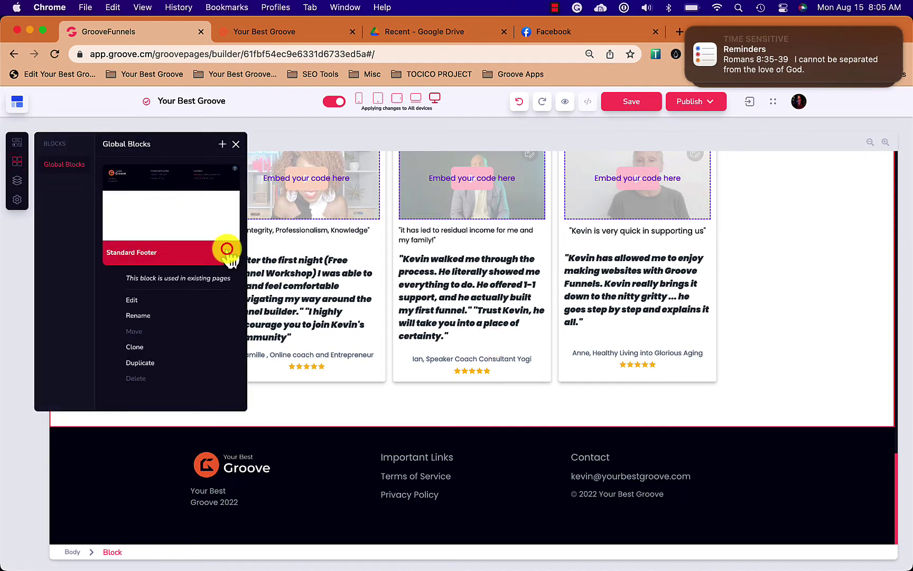
{"action": "left_click", "coordinate": [134, 299]}
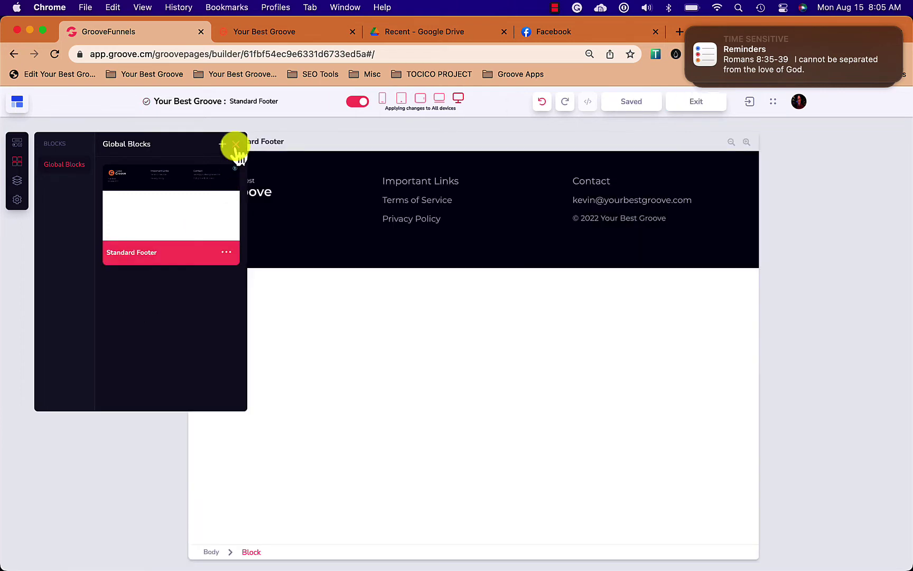
{"action": "left_click", "coordinate": [237, 143]}
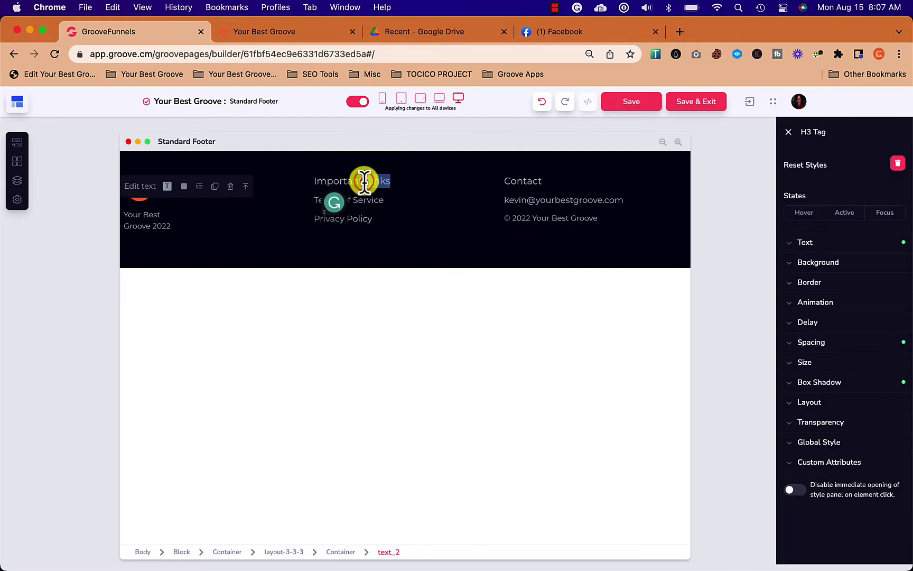
Make the Important Links and Contact headings bold and underlined, then save.
{"action": "left_click", "coordinate": [364, 180]}
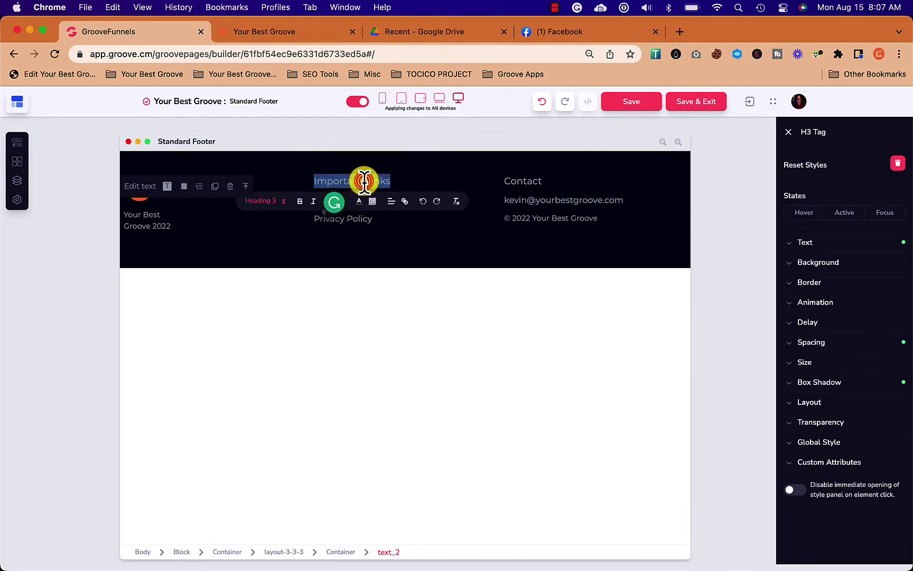
{"action": "left_click", "coordinate": [301, 201]}
{"action": "left_click", "coordinate": [530, 181]}
{"action": "left_click", "coordinate": [525, 181]}
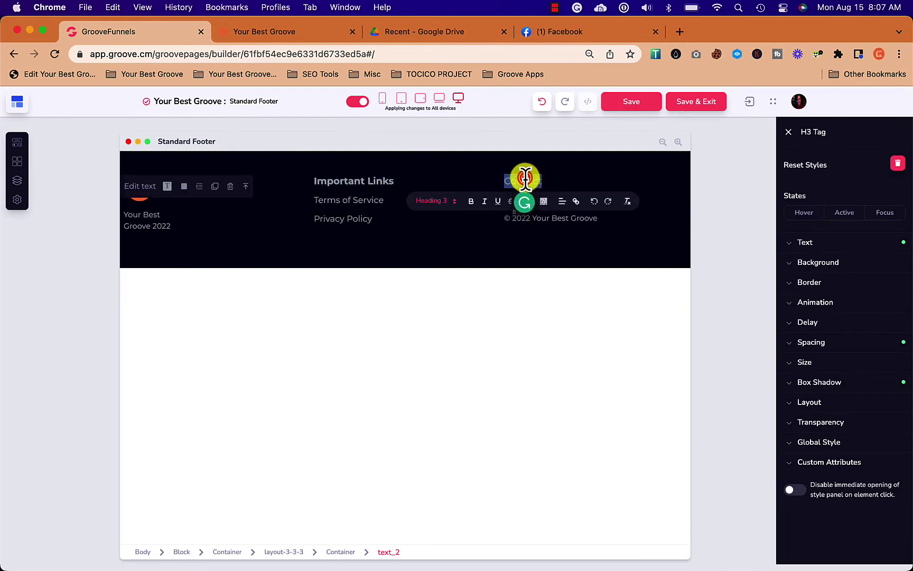
{"action": "left_click", "coordinate": [472, 201]}
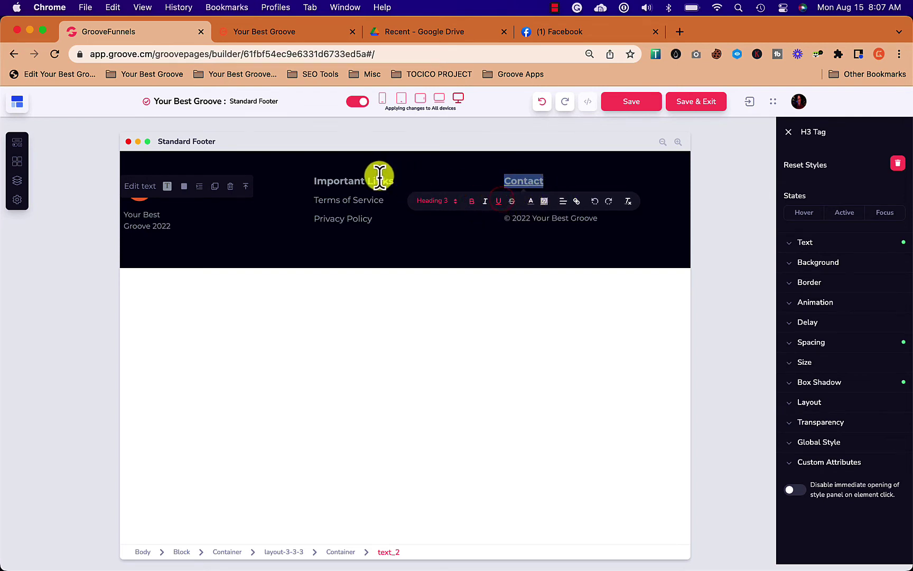
{"action": "triple_click", "coordinate": [377, 180]}
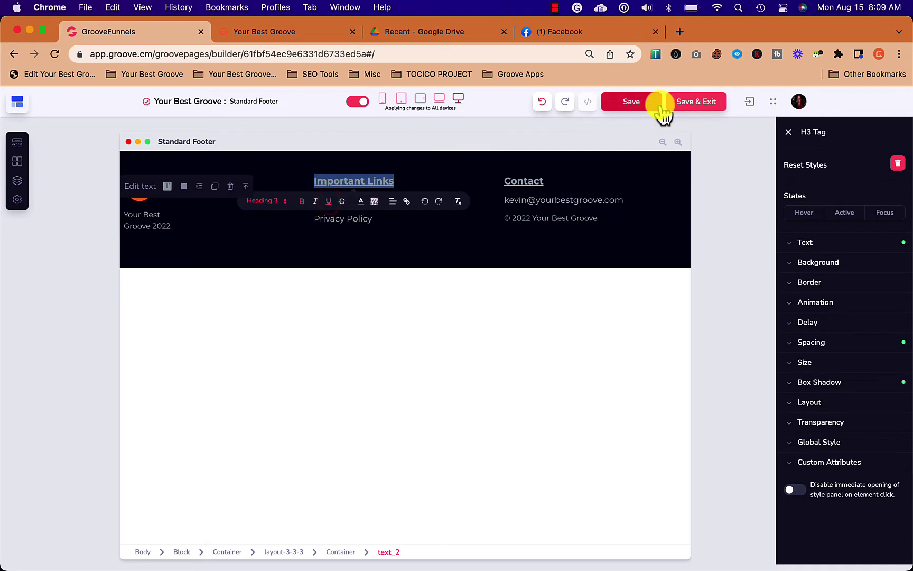
{"action": "left_click", "coordinate": [559, 135]}
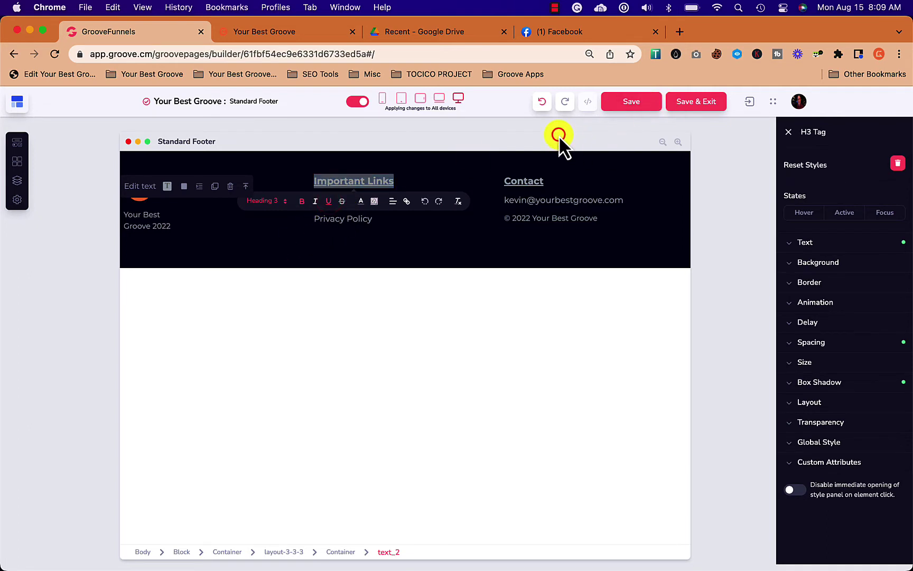
Exit the footer editor and check the underlined headings on Done For You Services and Groove Solutions and Answers.
{"action": "left_click", "coordinate": [694, 101]}
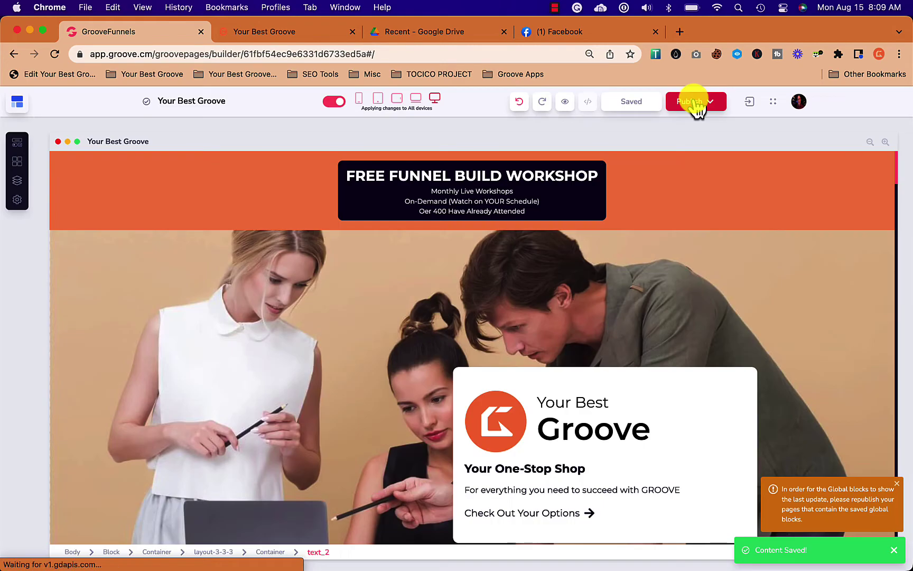
{"action": "scroll", "coordinate": [335, 421], "scroll_direction": "down", "scroll_amount": 15}
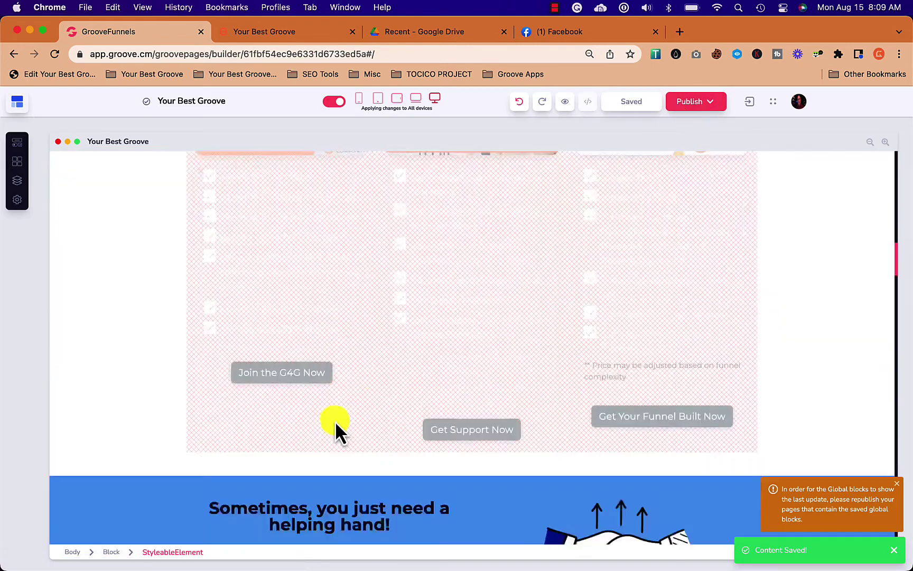
{"action": "scroll", "coordinate": [335, 421], "scroll_direction": "down", "scroll_amount": 15}
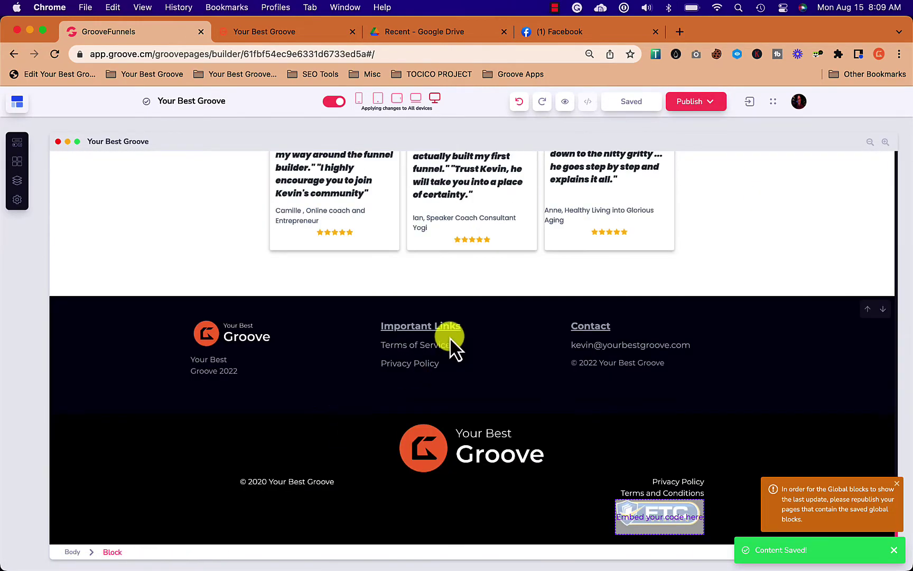
{"action": "left_click", "coordinate": [19, 181]}
{"action": "left_click", "coordinate": [142, 228]}
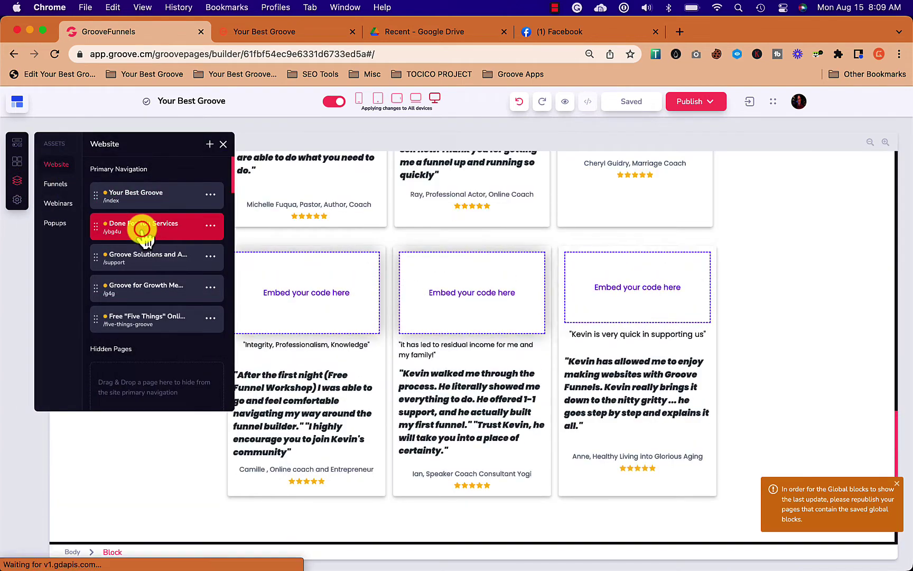
{"action": "scroll", "coordinate": [402, 357], "scroll_direction": "down", "scroll_amount": 3}
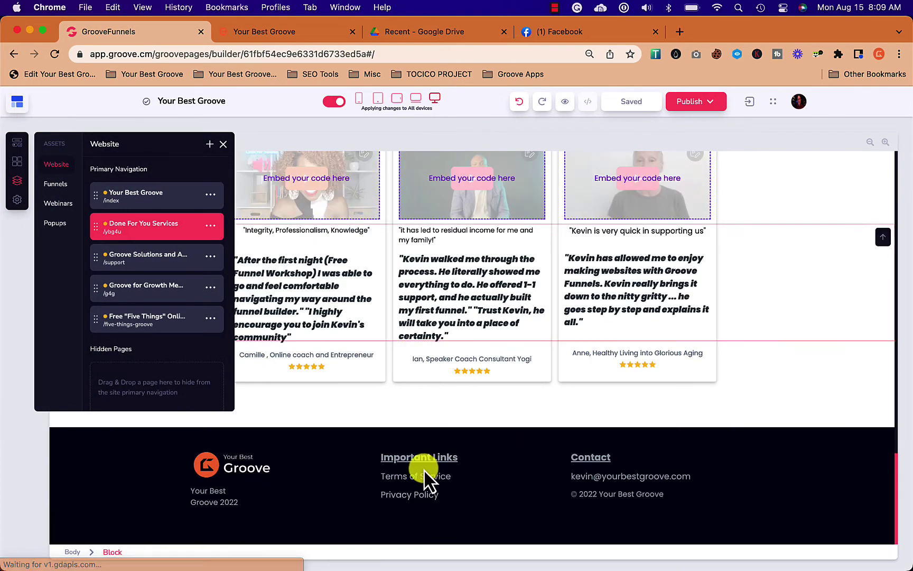
{"action": "left_click", "coordinate": [159, 257]}
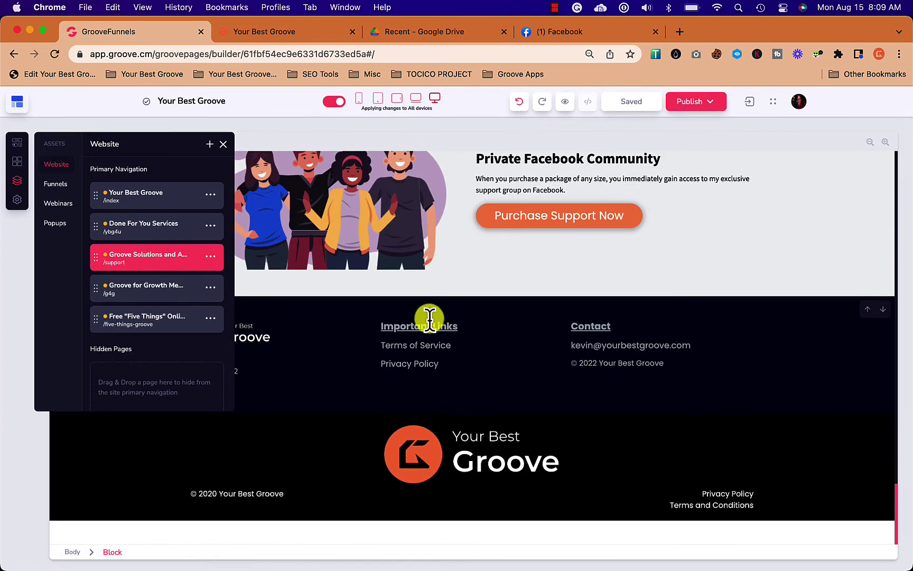
Publish the whole website from the publish settings.
{"action": "left_click", "coordinate": [429, 319]}
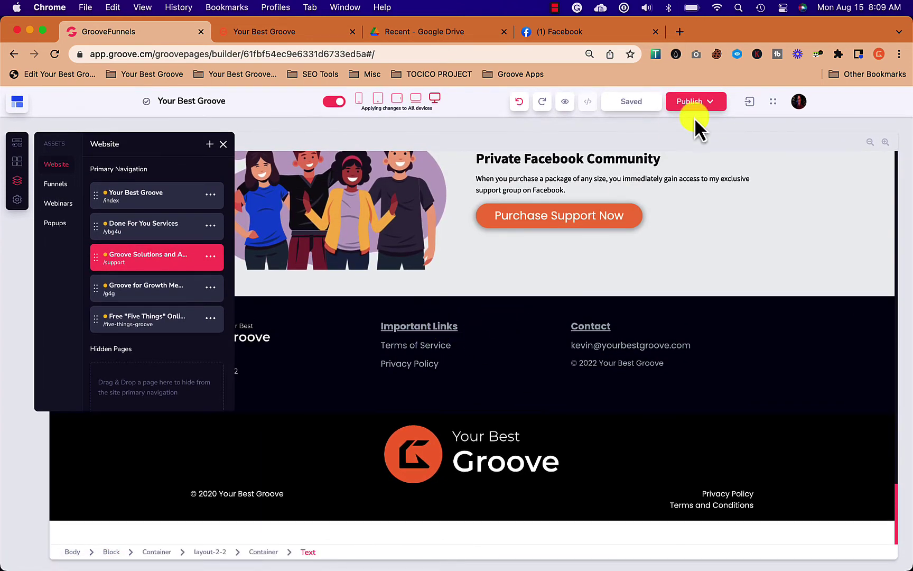
{"action": "left_click", "coordinate": [690, 103]}
{"action": "left_click", "coordinate": [796, 236]}
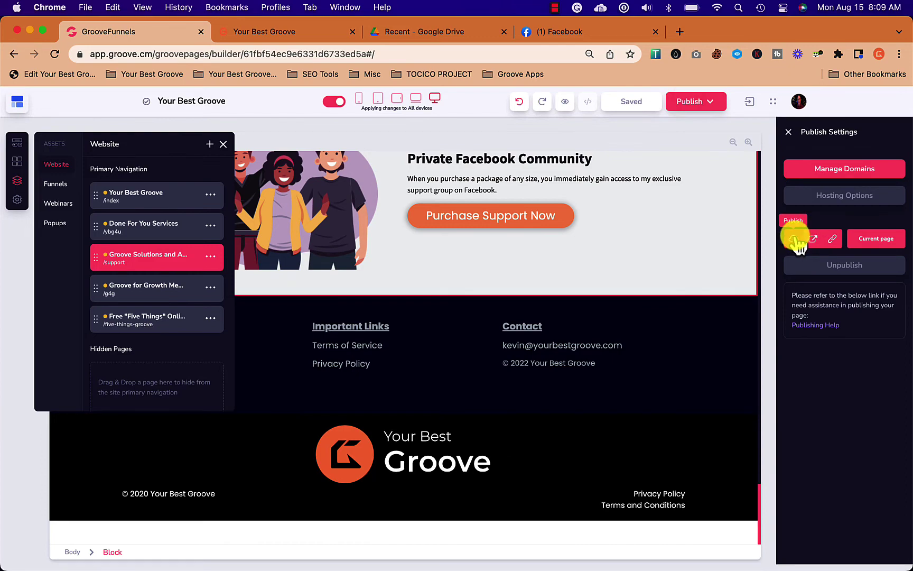